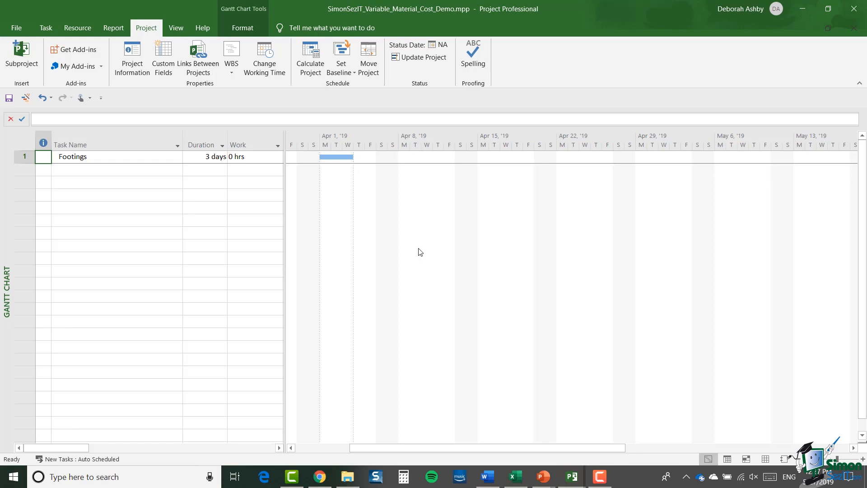
Switch to the Resource Sheet and add a resource named Concrete with the type Material
left_click(766, 460)
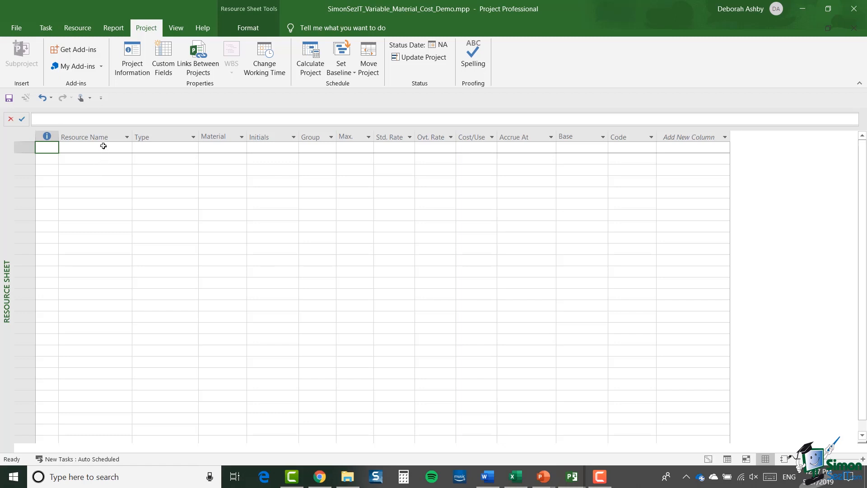
left_click(103, 146)
type("Concrete")
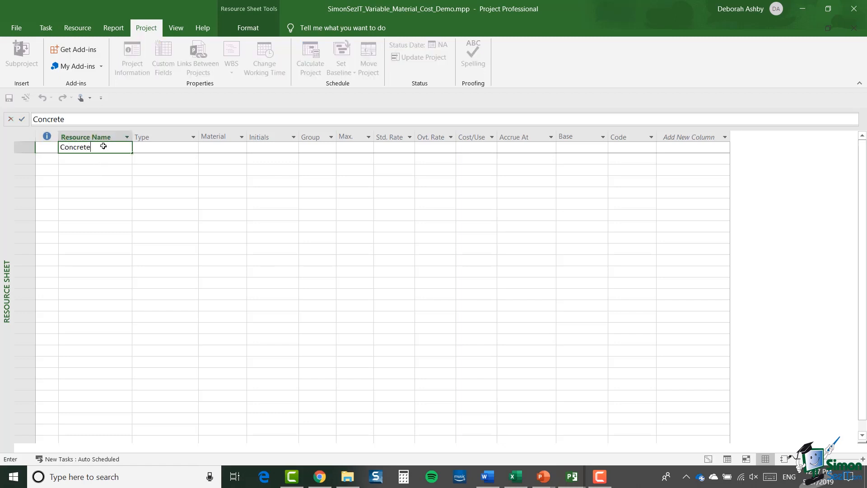
key("Tab")
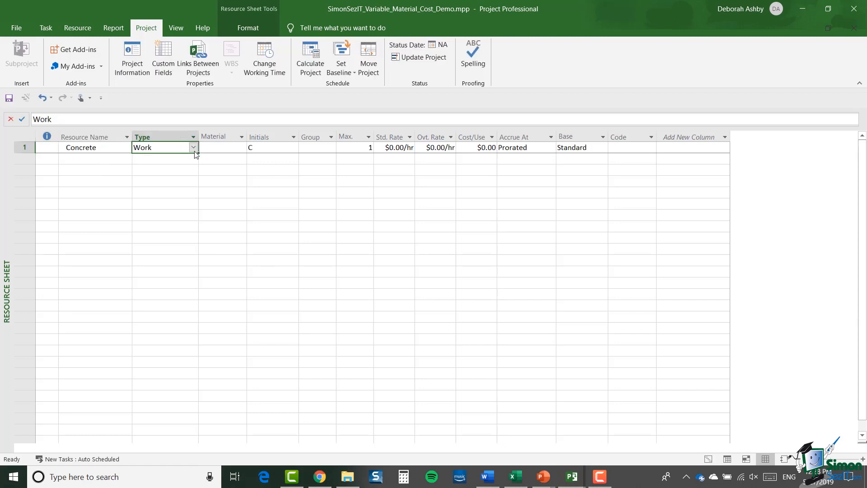
left_click(193, 147)
left_click(160, 166)
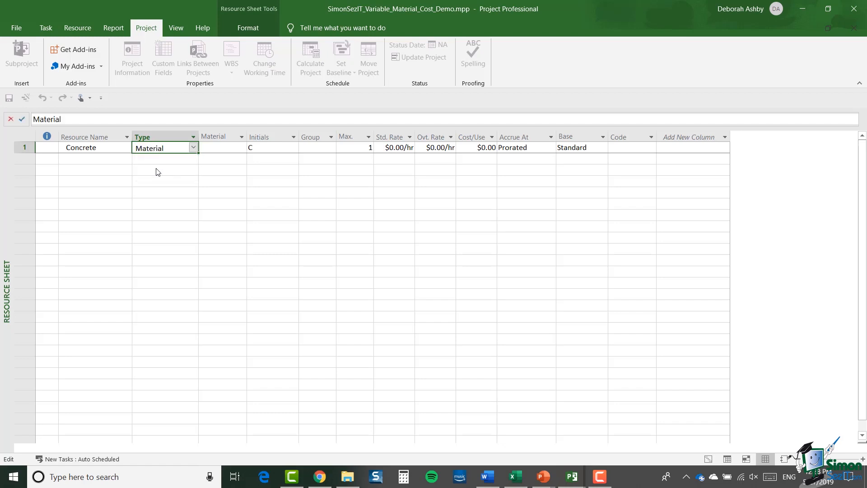
Give the Concrete resource the material label CubicYard and the initials Concrete
left_click(226, 153)
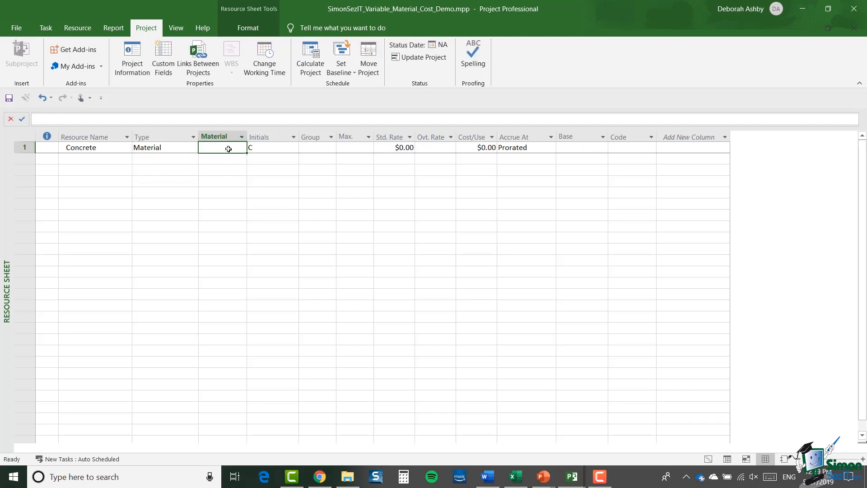
left_click(230, 150)
type("Cub")
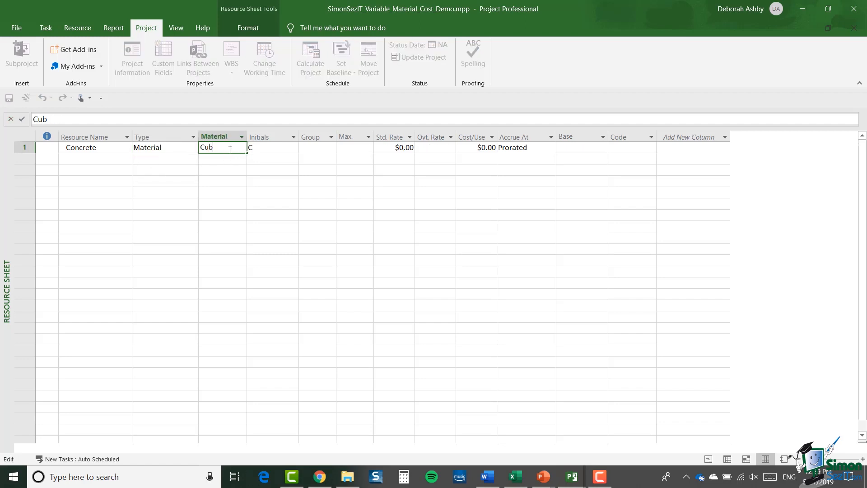
type("icYaard")
key("BackSpace")
key("BackSpace")
key("BackSpace")
type("rd")
key("Tab")
type("C")
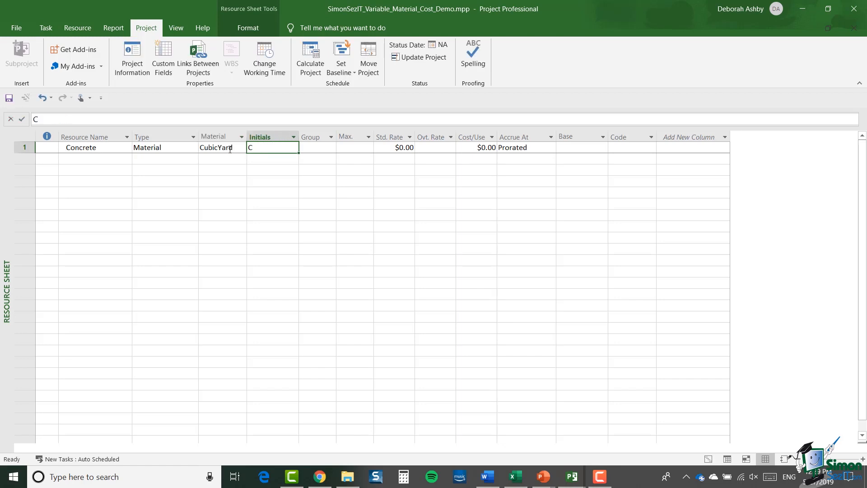
type("oncrete")
key("Tab")
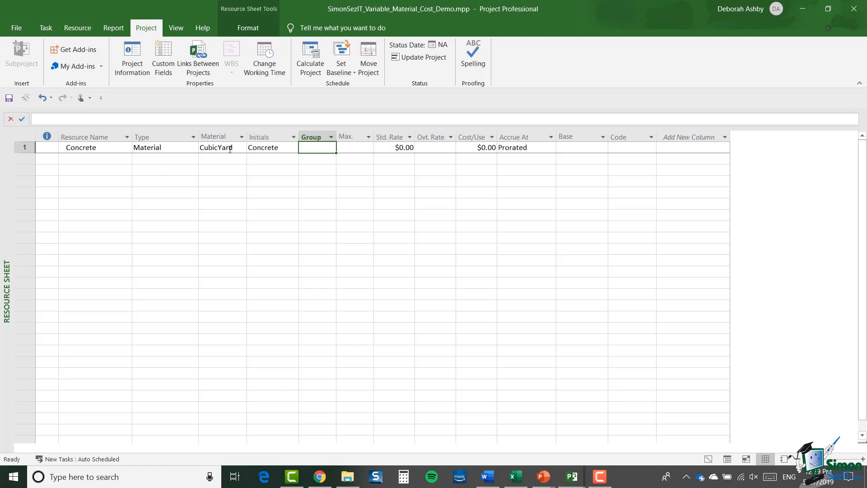
Set Concrete's standard rate to $80.00 and have its cost accrue at Start
left_click(408, 149)
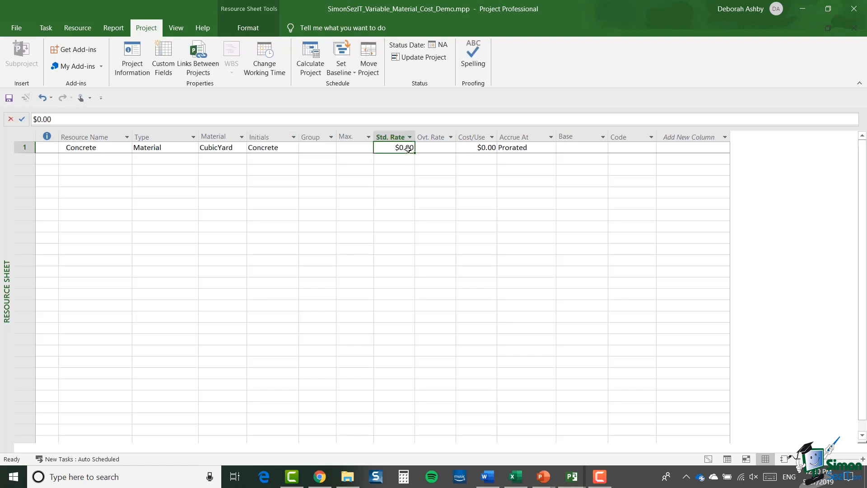
type("80")
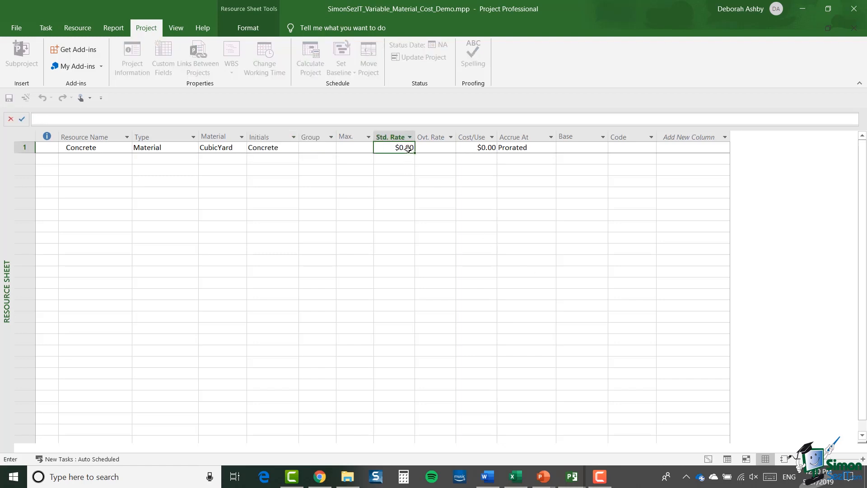
key("Tab")
key("Tab")
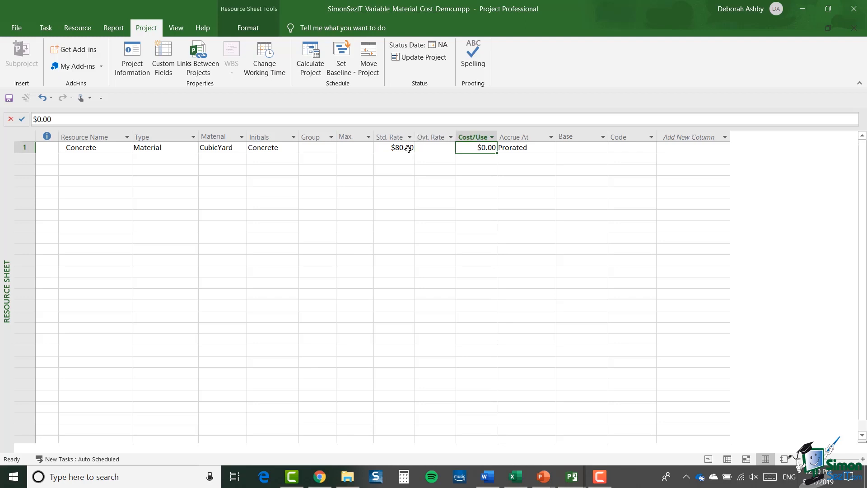
key("Tab")
left_click(552, 148)
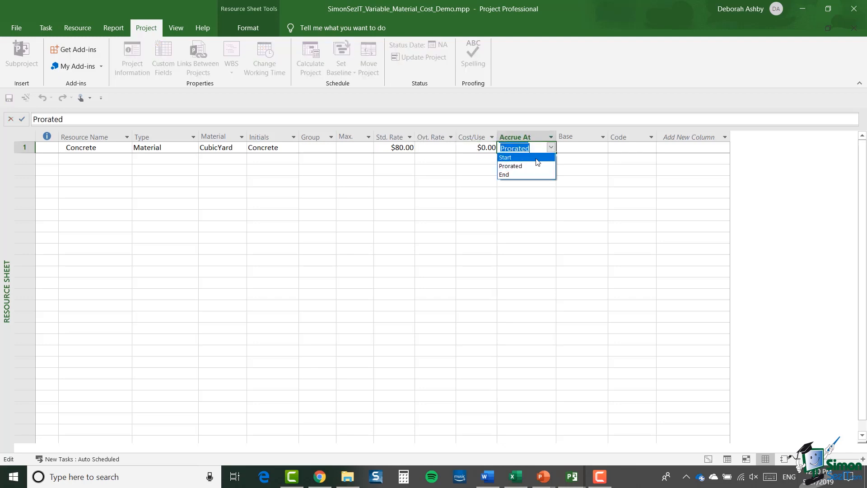
left_click(537, 156)
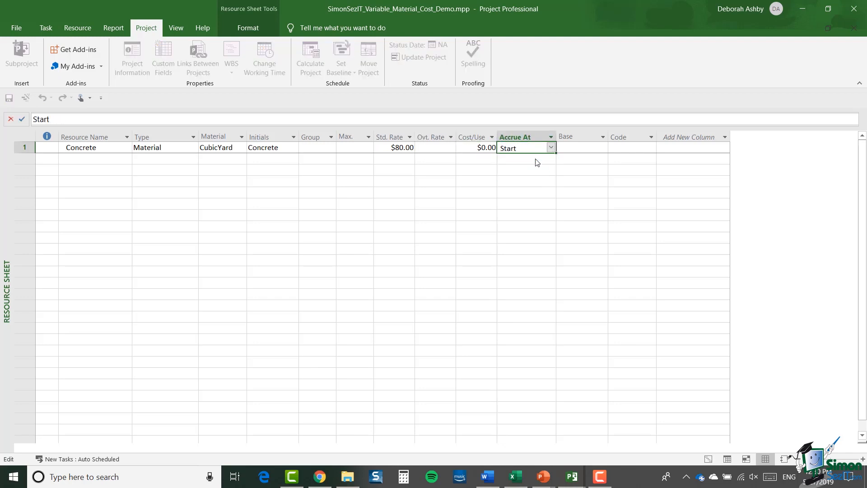
Add a second resource named Pump with the type Material
left_click(116, 163)
type("Pump")
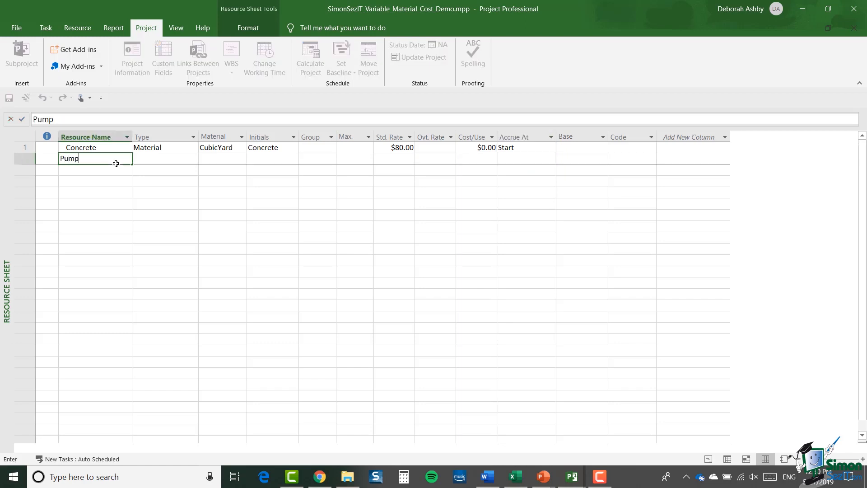
key("Tab")
left_click(193, 159)
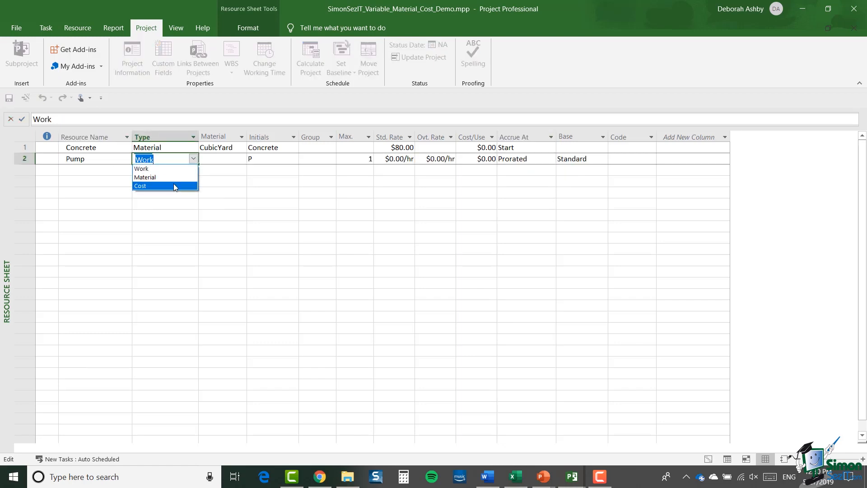
left_click(175, 177)
Give the Pump resource the material label DayUse and the initials Pump
left_click(205, 162)
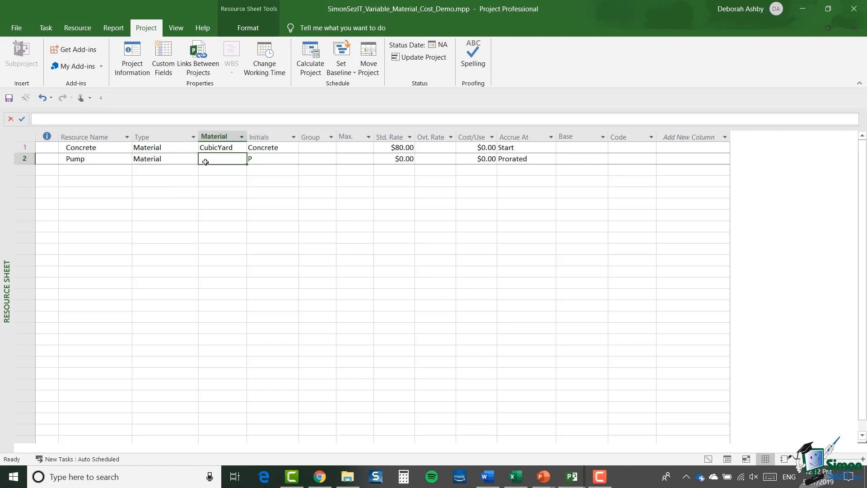
type("DayUsse")
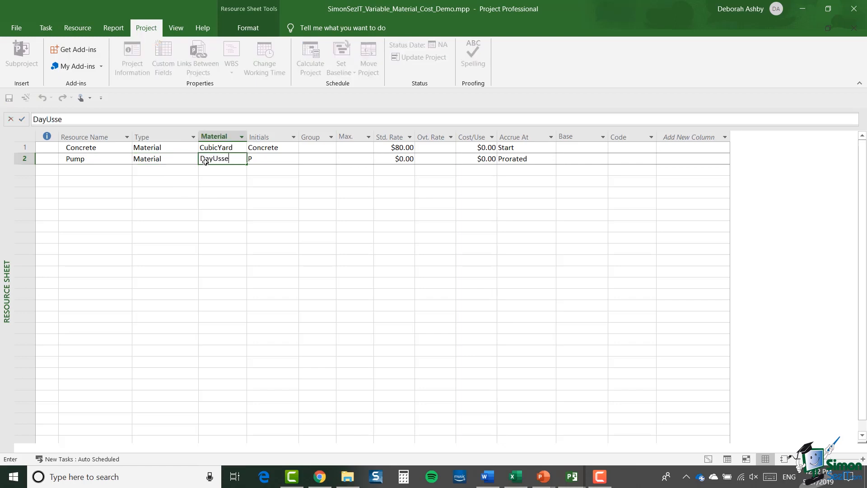
key("BackSpace")
key("BackSpace")
type("e")
key("Tab")
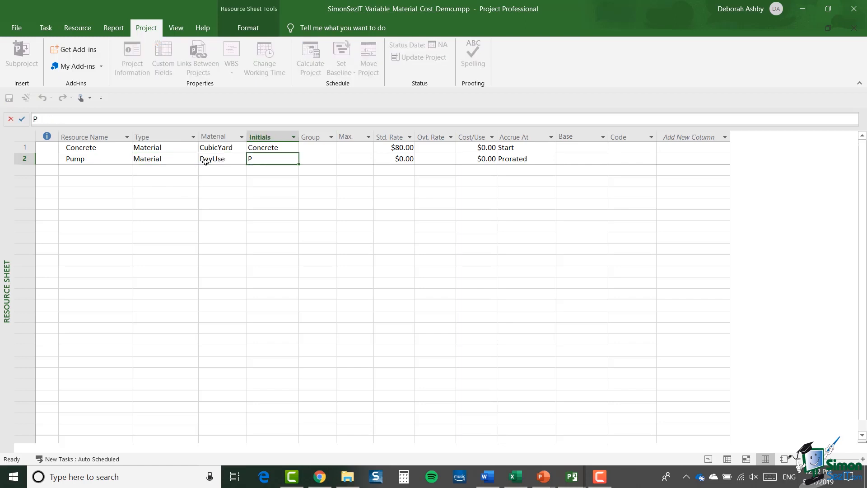
type("Pump")
key("Tab")
Set Pump's standard rate to $10.00 and have its cost accrue at End
key("Tab")
key("Tab")
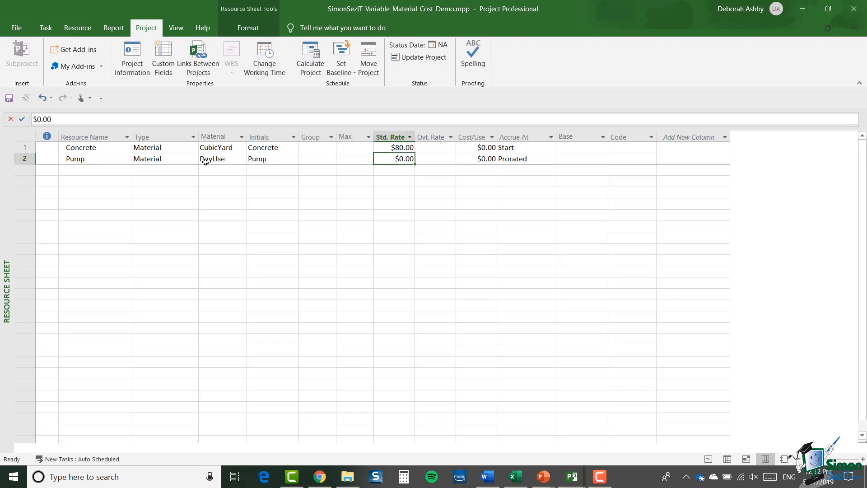
type("10")
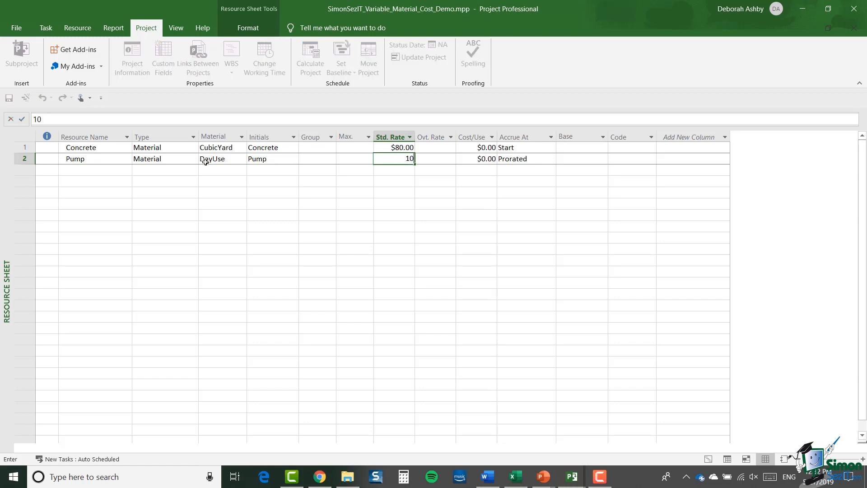
key("Tab")
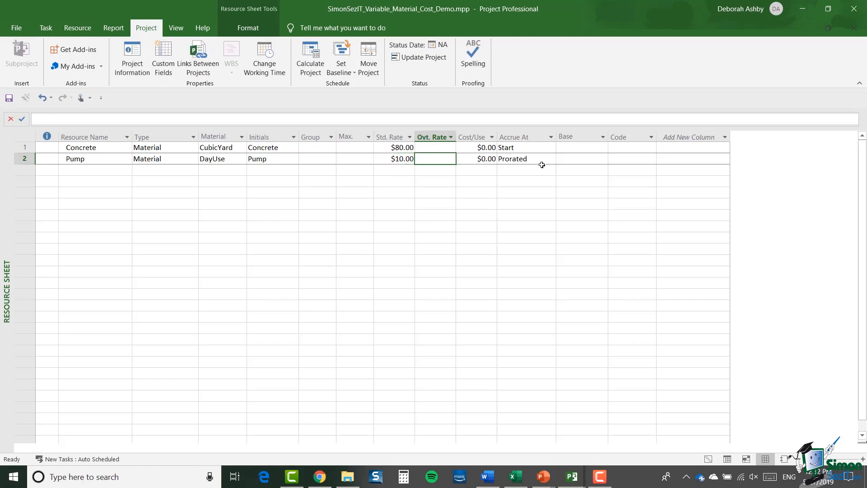
left_click(535, 159)
left_click(550, 161)
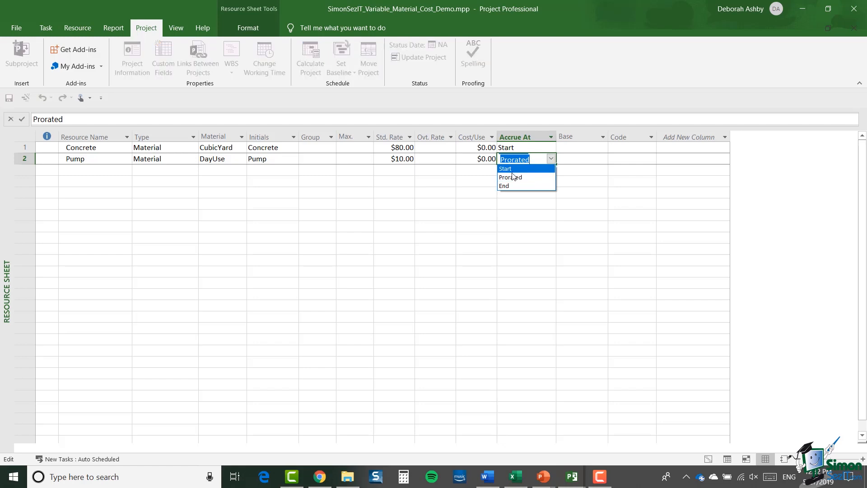
left_click(504, 184)
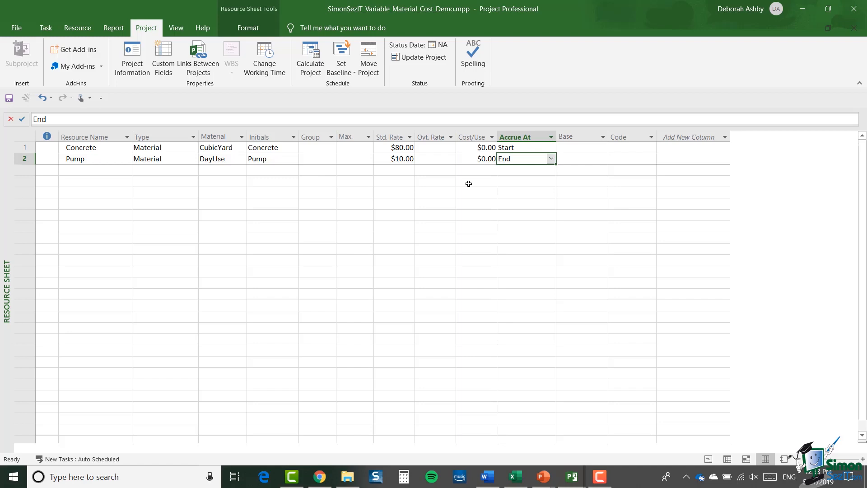
Add a third resource named Fuel with the type Material
left_click(87, 171)
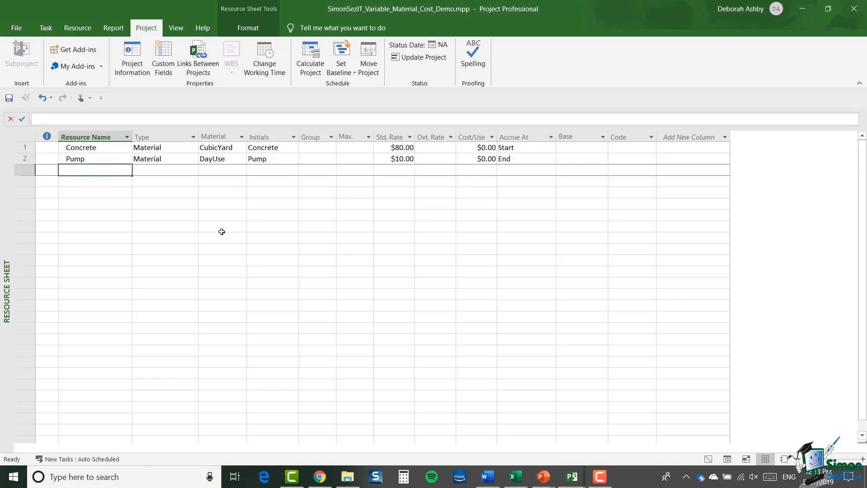
type("Fuel")
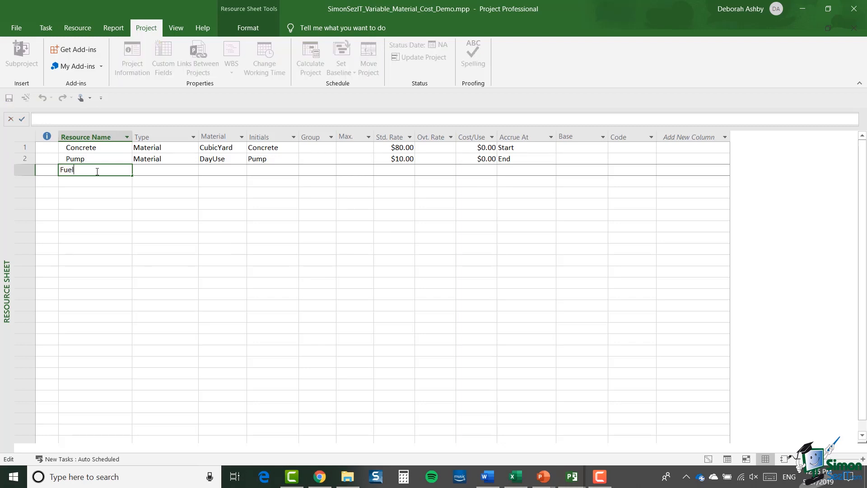
key("Tab")
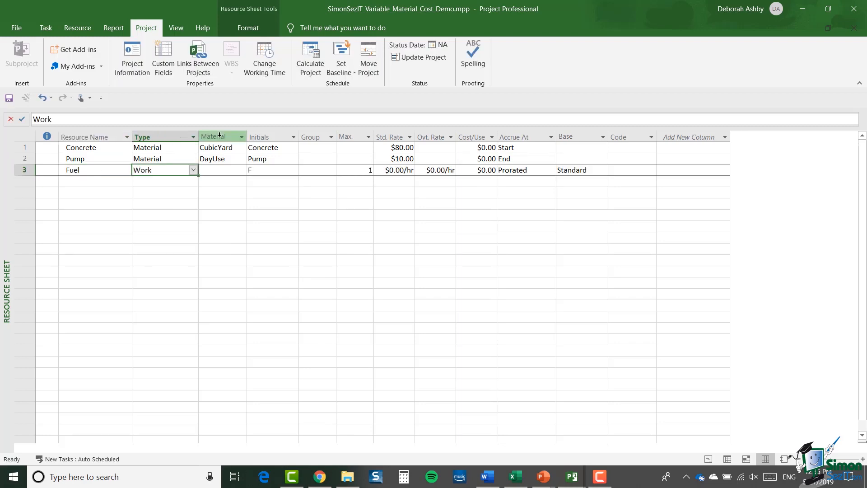
left_click(193, 170)
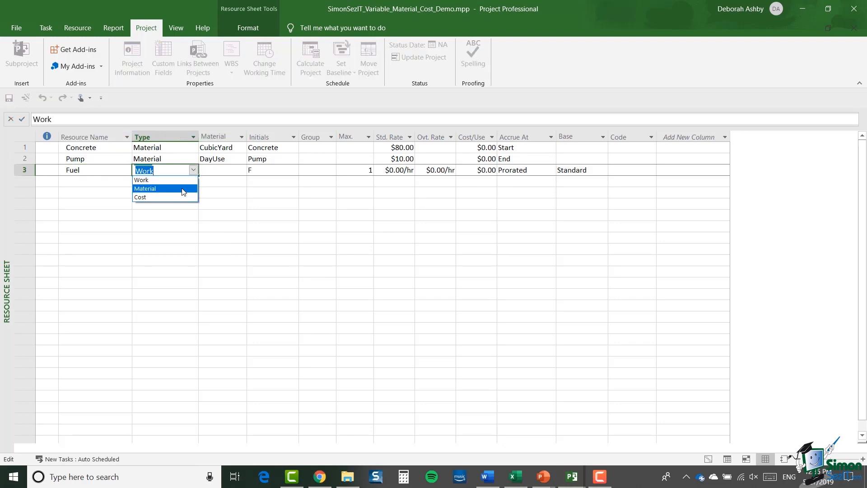
left_click(183, 188)
Give the Fuel resource the material label Litres and the initials Fuel
left_click(218, 170)
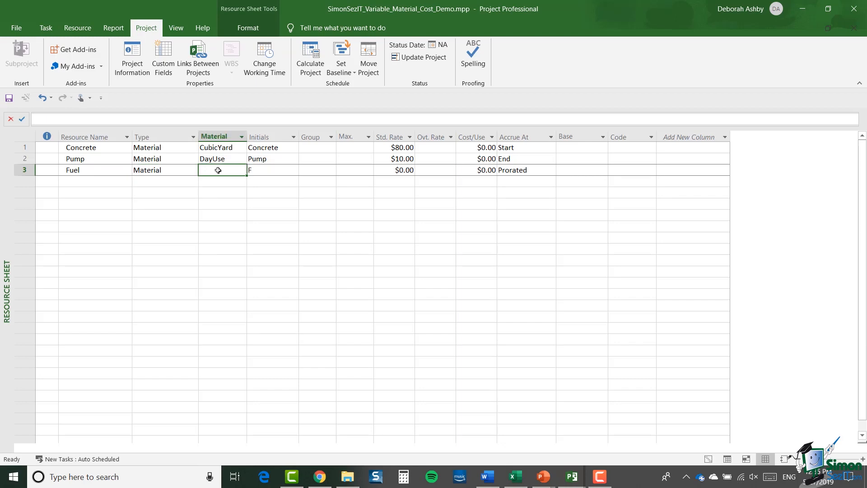
type("Litre")
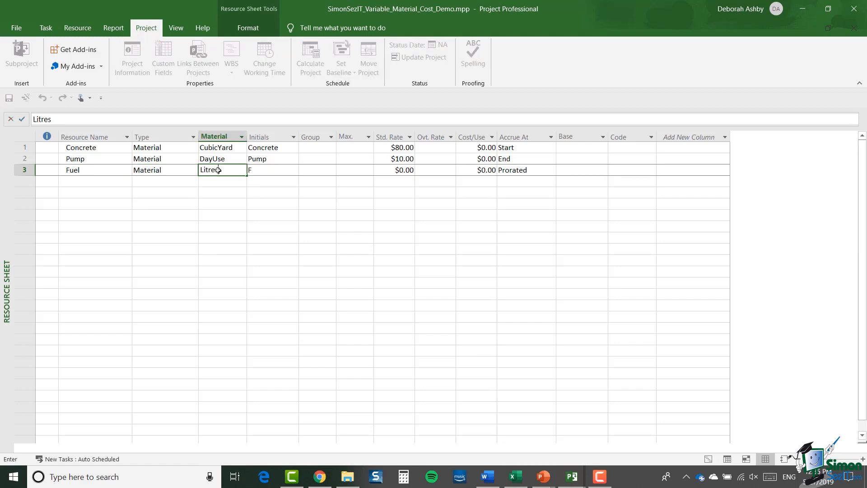
type("s")
key("Tab")
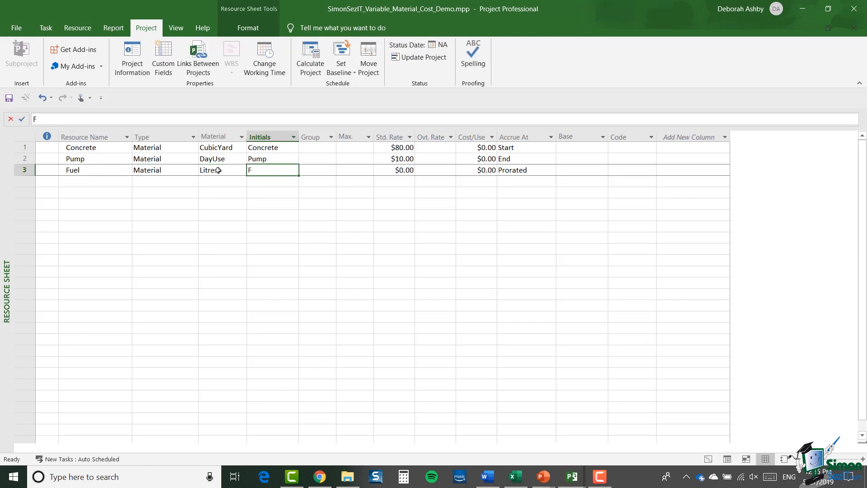
type("Fuel")
Set the Fuel resource's standard rate to $1
left_click(405, 171)
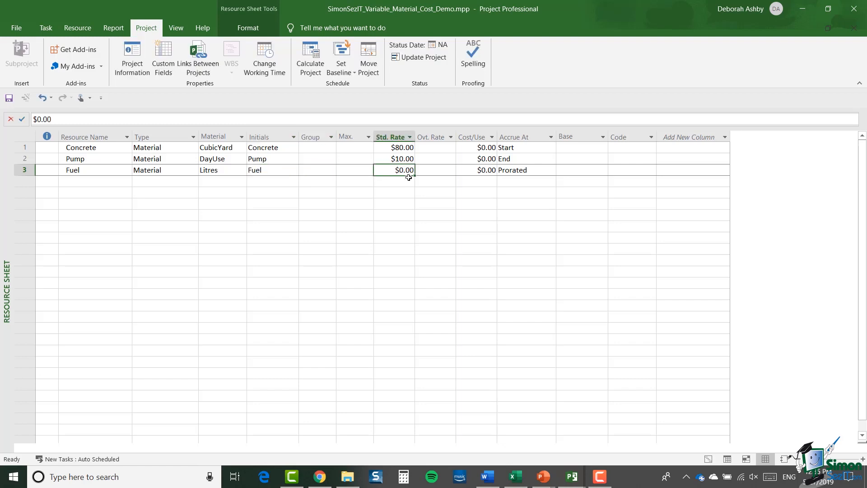
type("1")
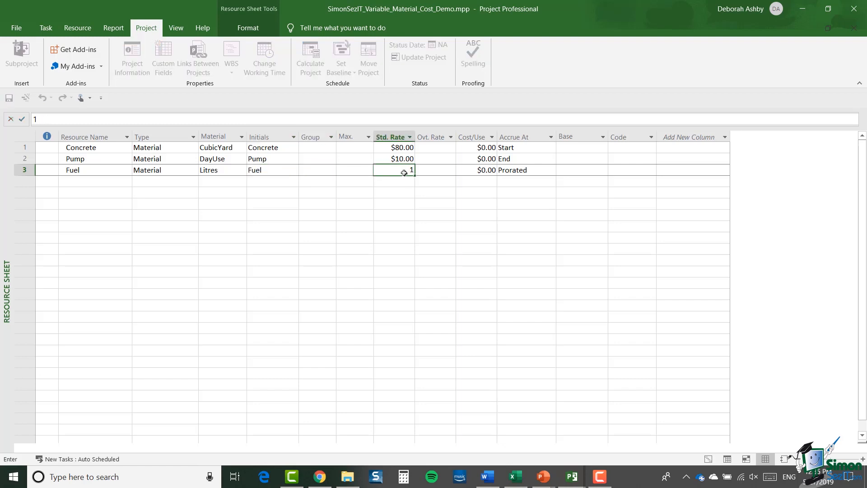
key("Tab")
key("Tab")
key("Tab")
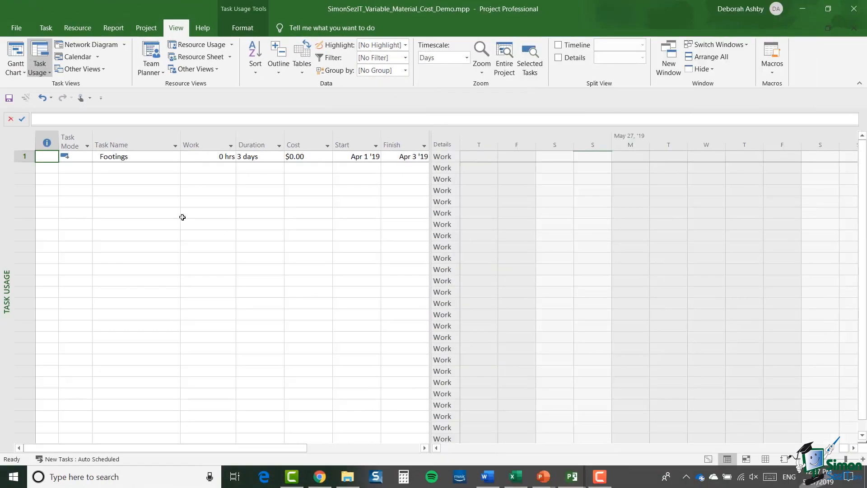
Open resource assignment for the Footings task and assign Concrete to it with 20 units
left_click(24, 156)
right_click(26, 157)
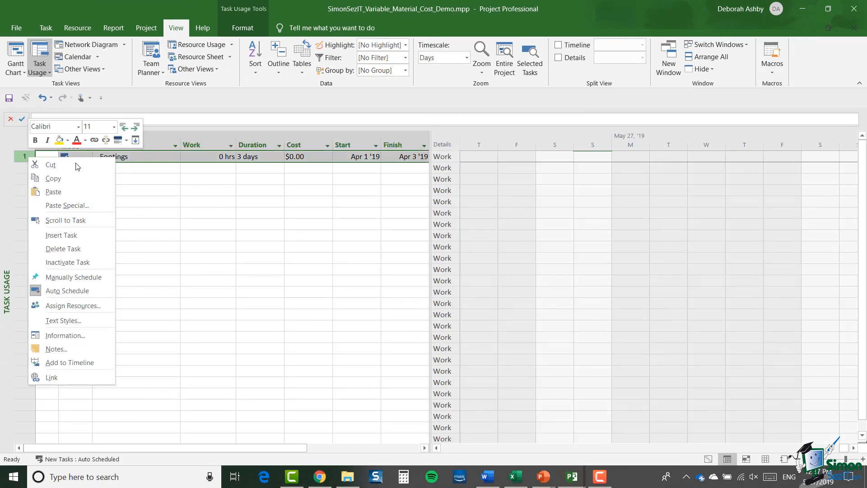
left_click(73, 306)
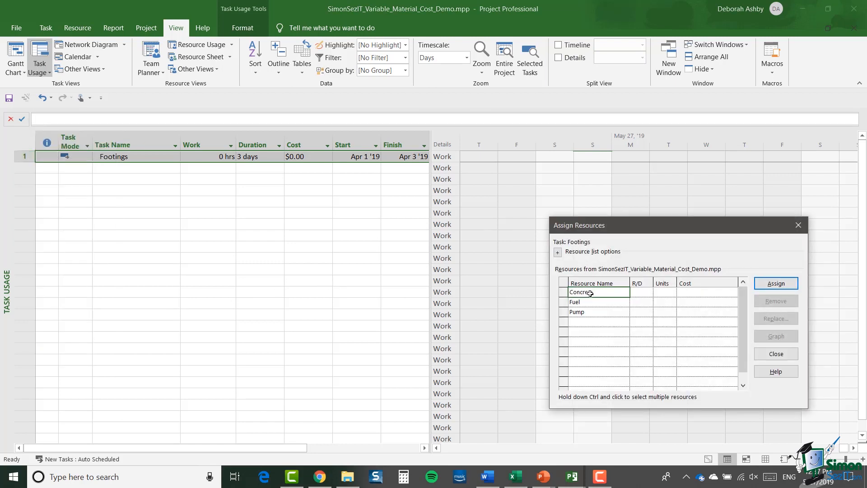
left_click(664, 294)
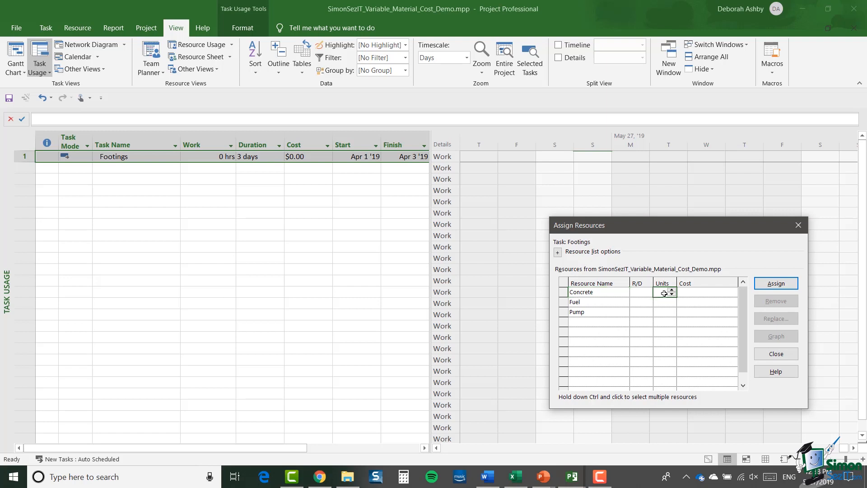
type("20")
key("Return")
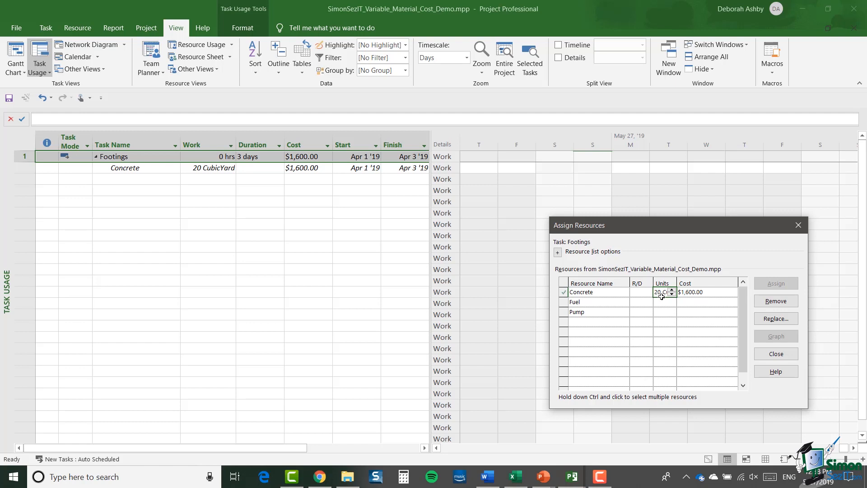
Assign the Pump resource to the Footings task at a variable consumption rate of 1/d
left_click(583, 312)
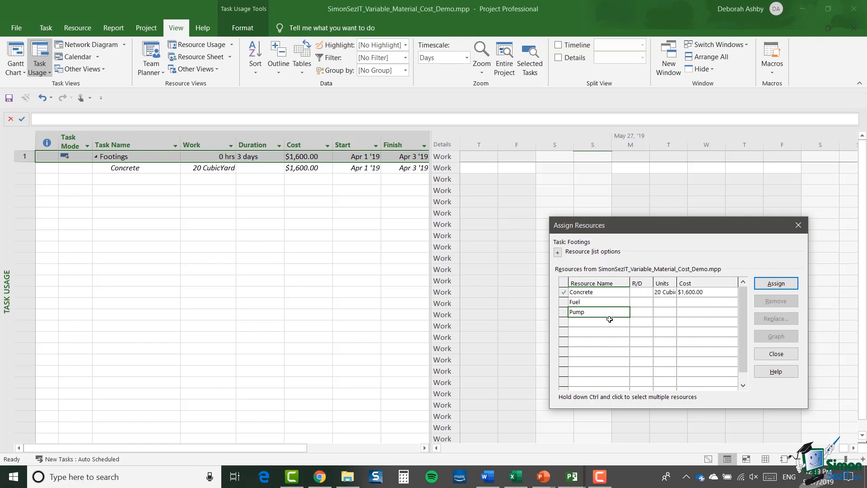
left_click(669, 311)
type("1/d")
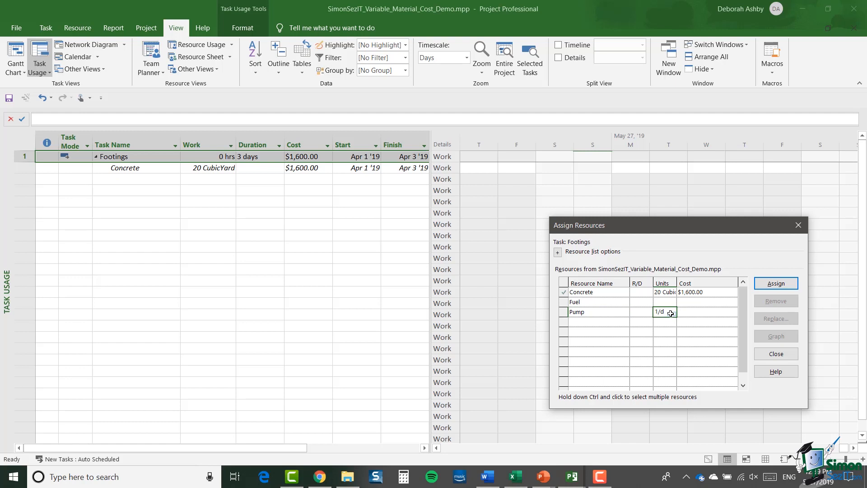
key("Return")
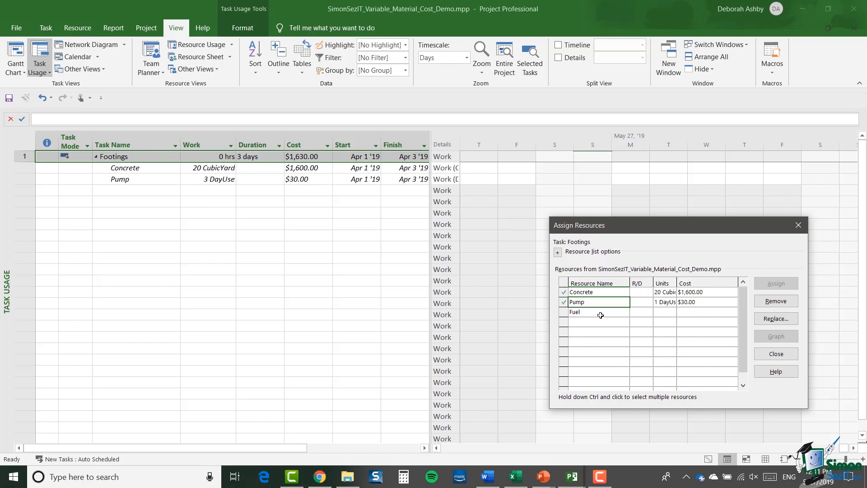
Assign the Fuel resource to Footings at a variable rate of 1/h and finish assigning resources
left_click(600, 313)
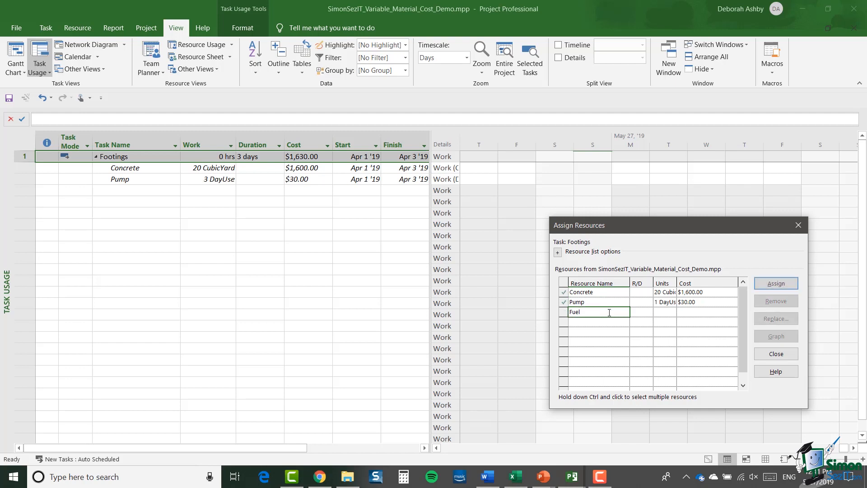
left_click(664, 312)
type("1/h")
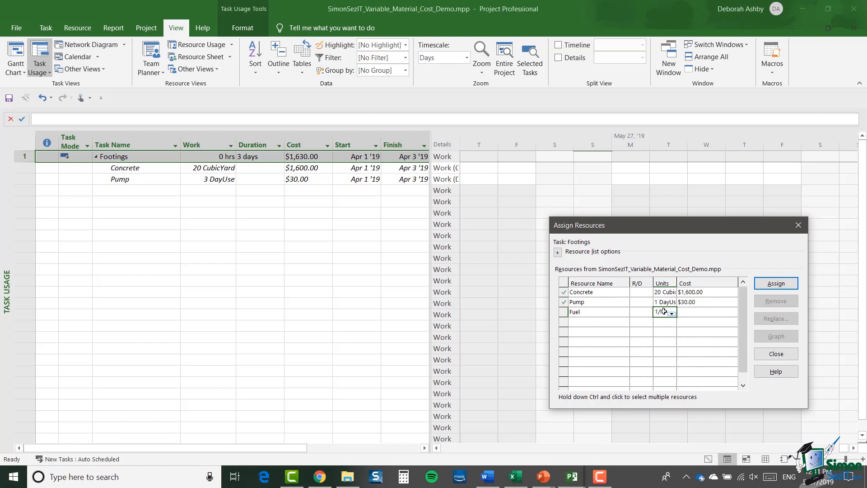
left_click(775, 283)
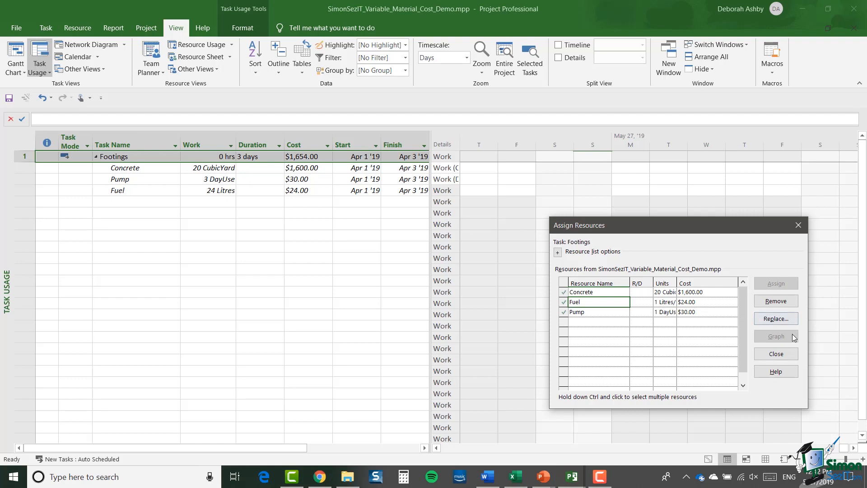
left_click(775, 354)
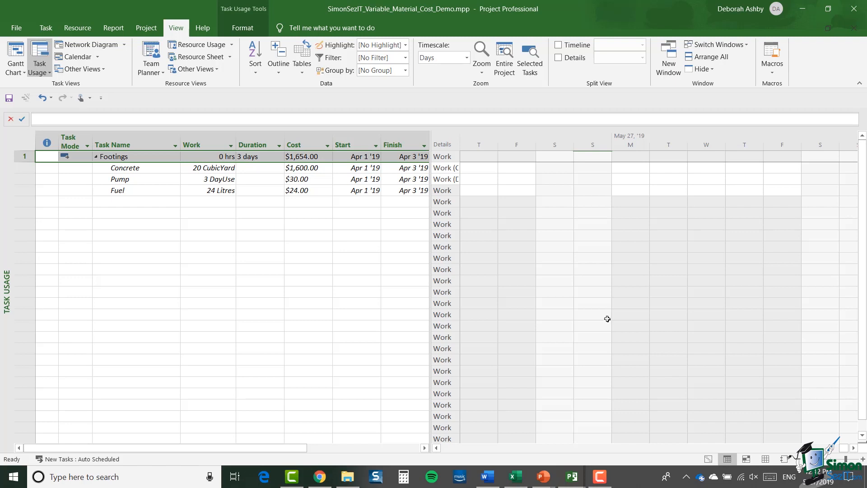
Shorten the Footings task's duration to 2 days and check the costs of Pump and Concrete
left_click(274, 157)
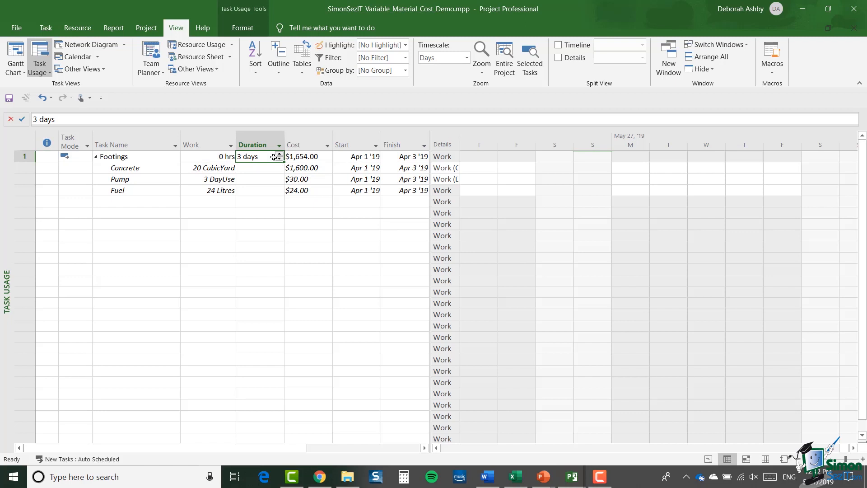
left_click(279, 158)
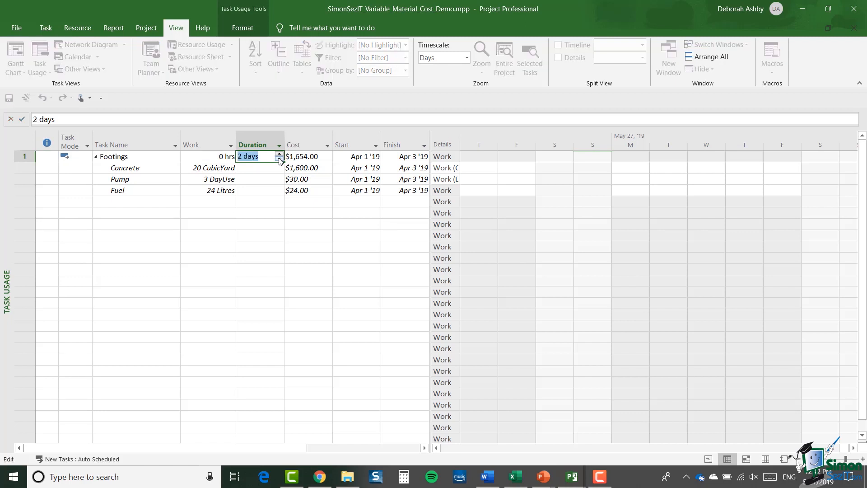
left_click(255, 235)
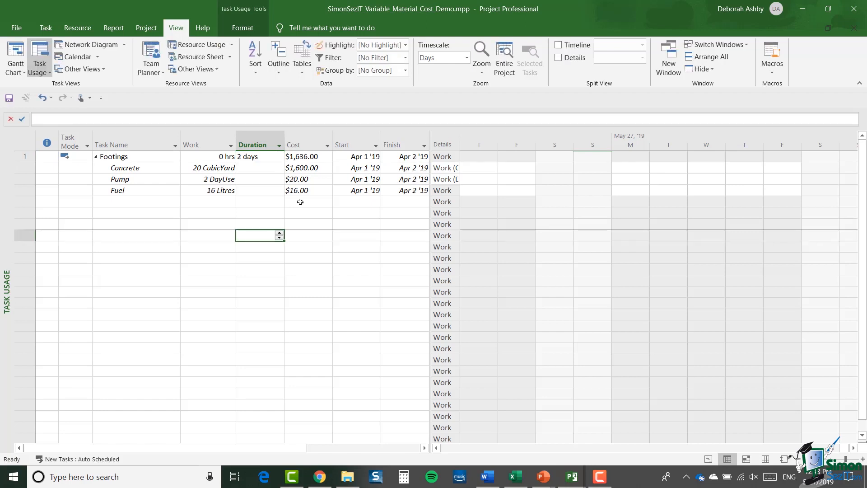
left_click(315, 181)
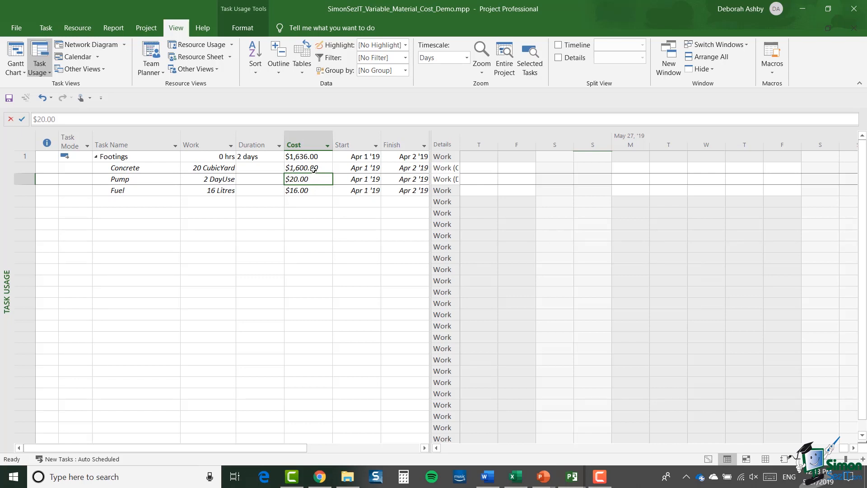
left_click(313, 169)
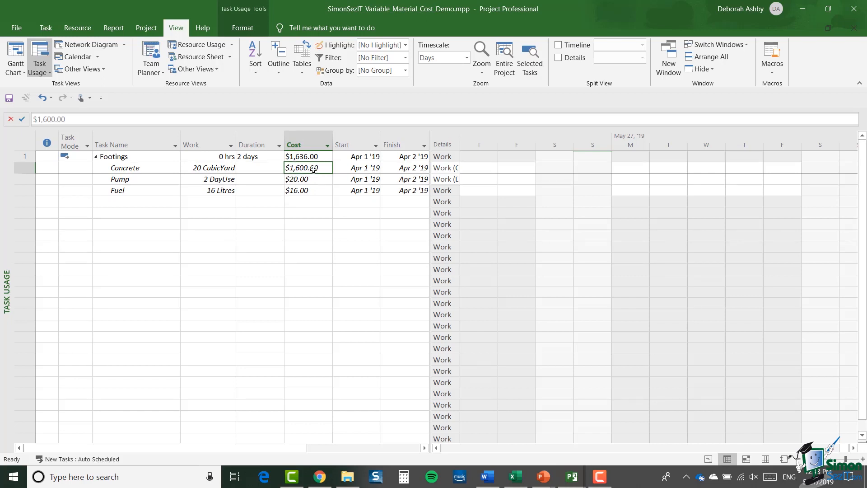